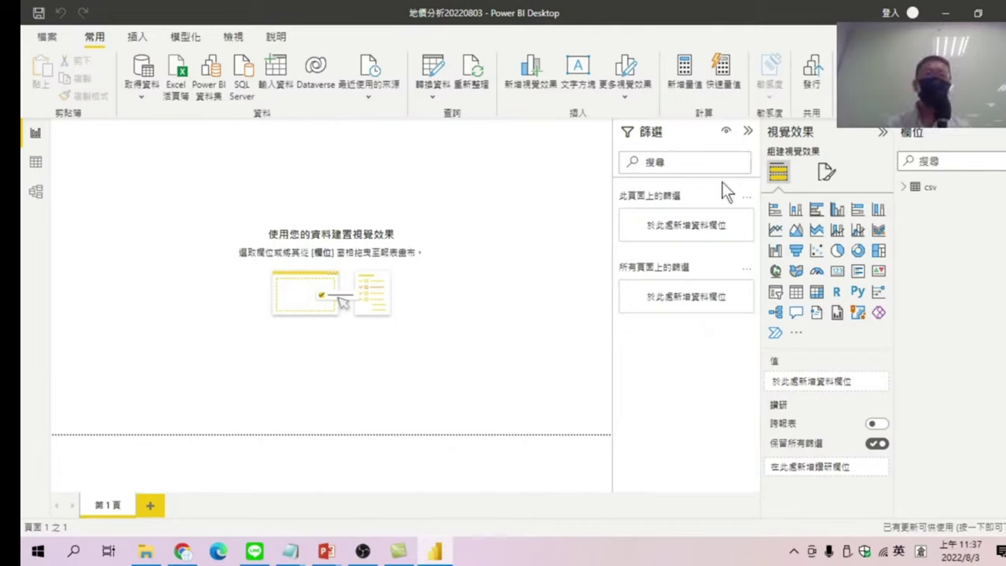
- Expand the csv table in the Fields pane to show its fields, including 交易年月日2
{"action": "left_click", "coordinate": [904, 189]}
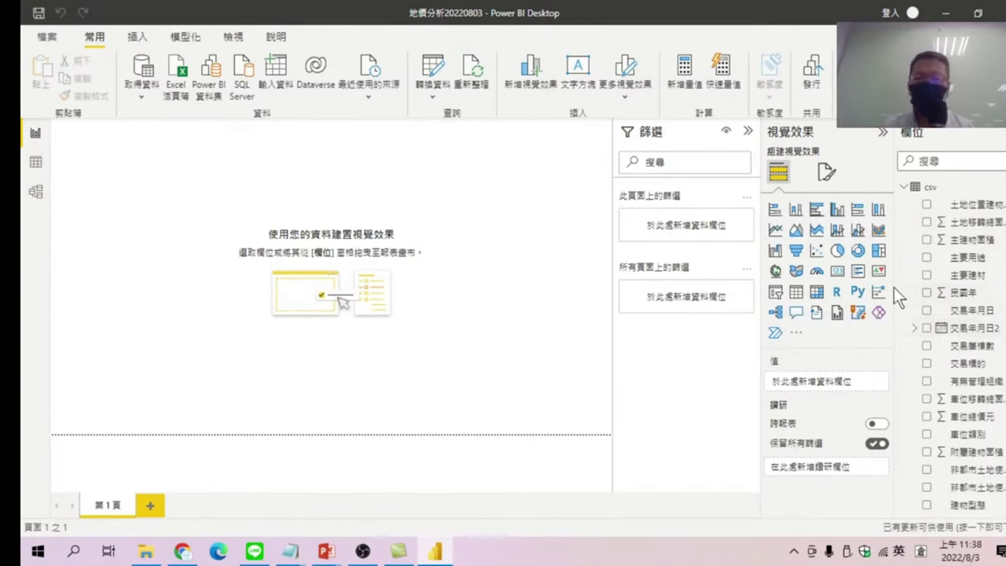
- Widen the Fields pane and scroll through the csv field names to read them fully
{"action": "left_click_drag", "start_coordinate": [894, 287], "coordinate": [854, 284]}
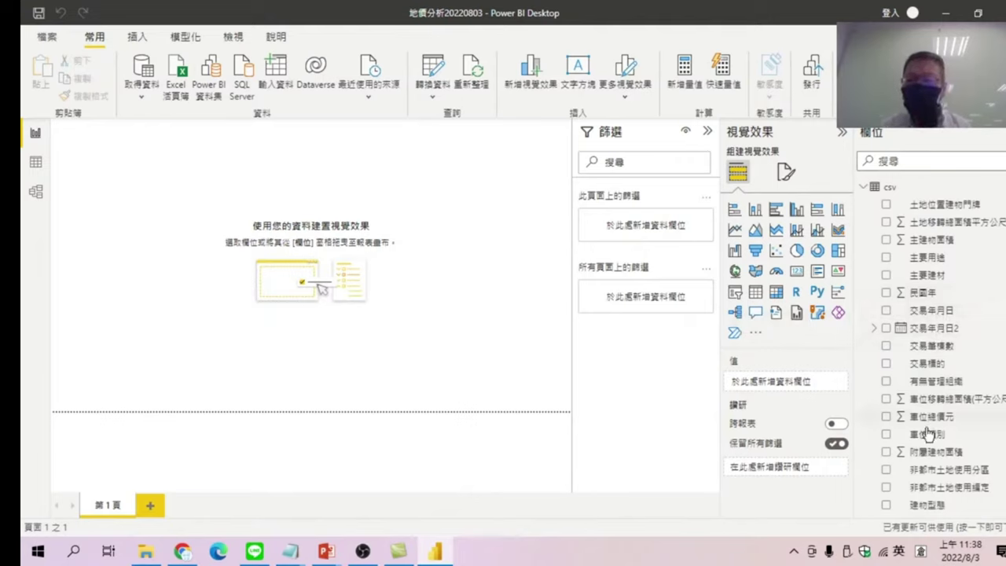
{"action": "scroll", "coordinate": [930, 424], "scroll_direction": "down", "scroll_amount": 3}
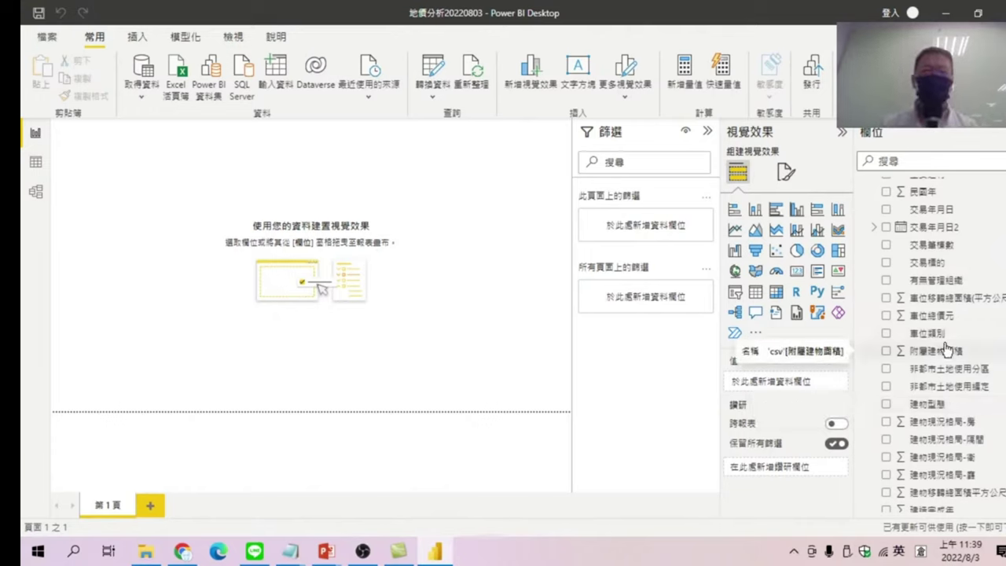
{"action": "scroll", "coordinate": [943, 349], "scroll_direction": "up", "scroll_amount": 3}
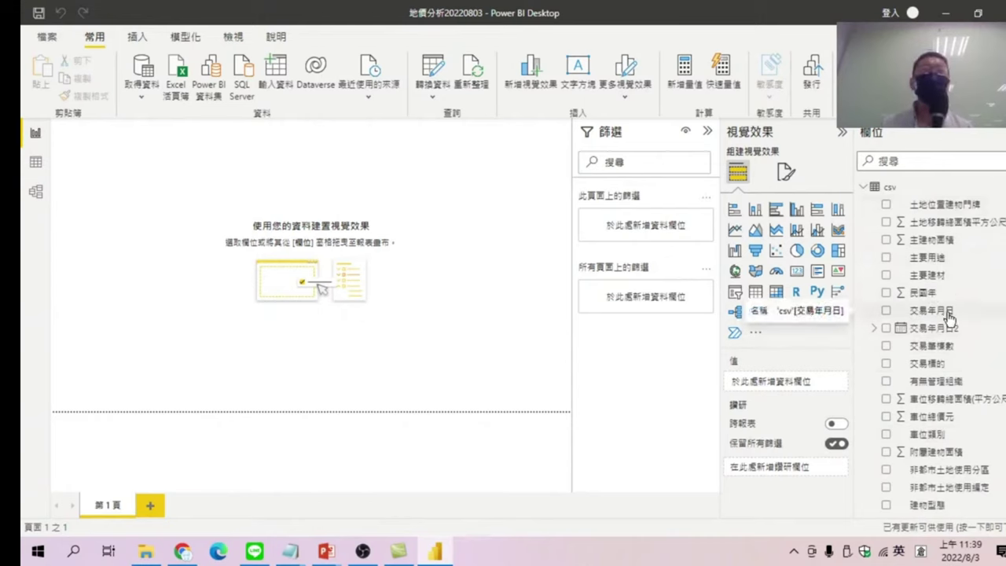
{"action": "scroll", "coordinate": [948, 317], "scroll_direction": "down", "scroll_amount": 5}
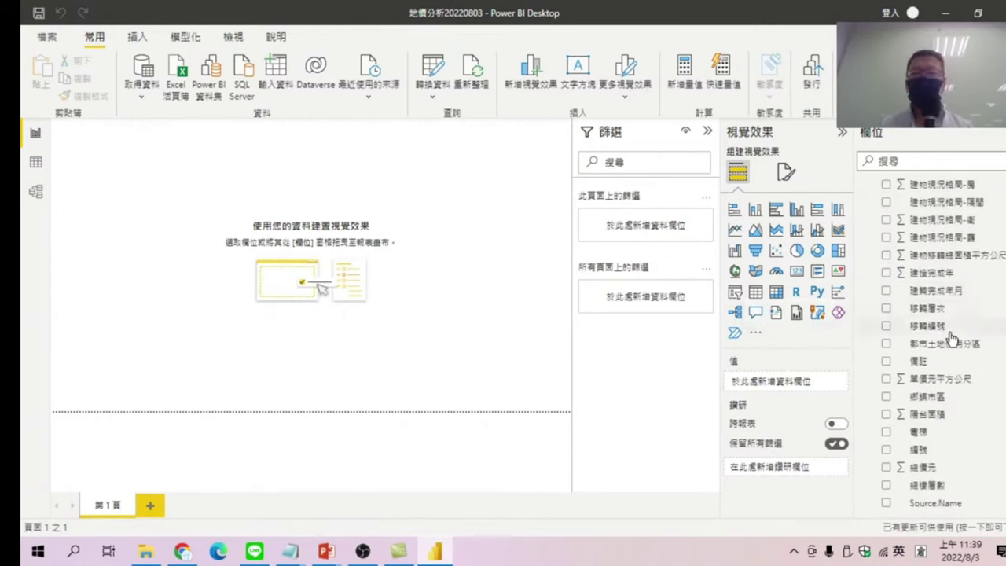
{"action": "scroll", "coordinate": [949, 334], "scroll_direction": "up", "scroll_amount": 5}
{"action": "scroll", "coordinate": [949, 333], "scroll_direction": "up", "scroll_amount": 5}
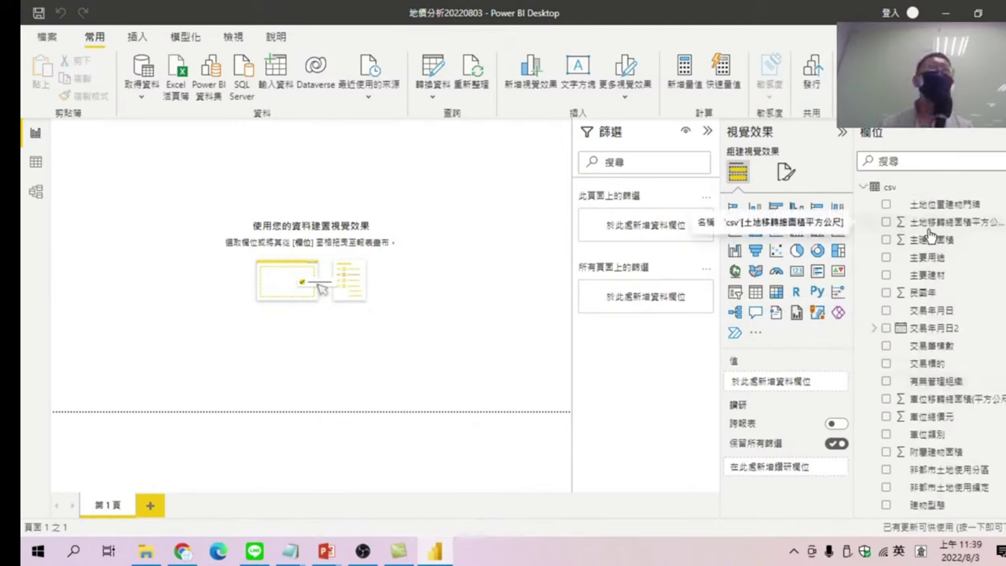
{"action": "scroll", "coordinate": [927, 295], "scroll_direction": "down", "scroll_amount": 3}
{"action": "scroll", "coordinate": [927, 299], "scroll_direction": "down", "scroll_amount": 3}
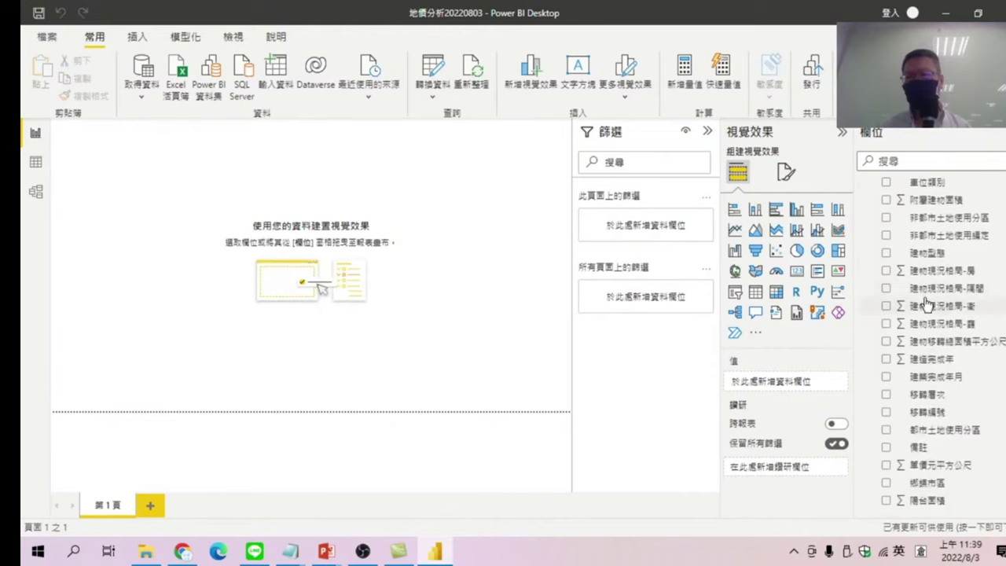
{"action": "scroll", "coordinate": [931, 306], "scroll_direction": "down", "scroll_amount": 1}
{"action": "scroll", "coordinate": [932, 308], "scroll_direction": "up", "scroll_amount": 5}
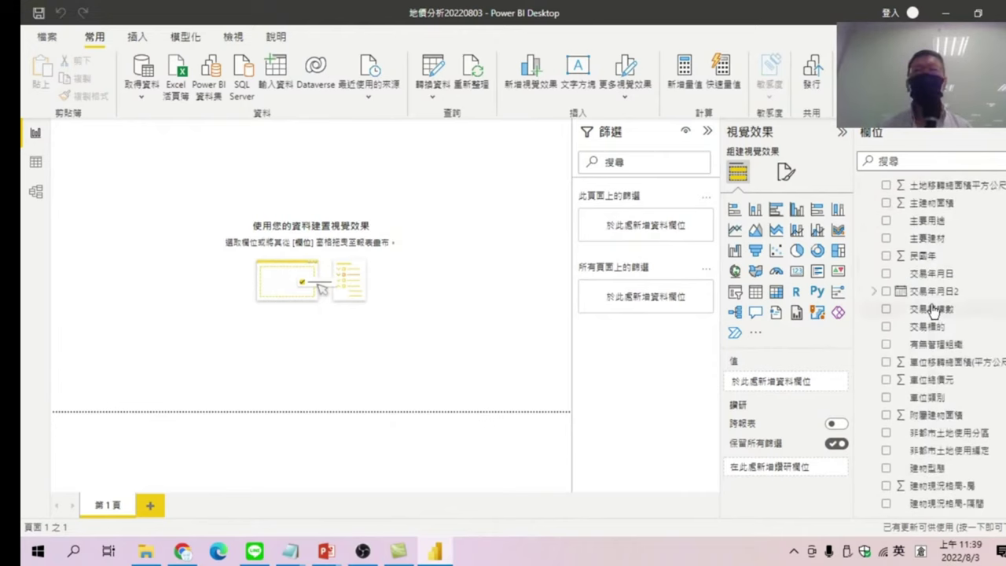
{"action": "scroll", "coordinate": [935, 308], "scroll_direction": "up", "scroll_amount": 1}
{"action": "scroll", "coordinate": [939, 306], "scroll_direction": "up", "scroll_amount": 1}
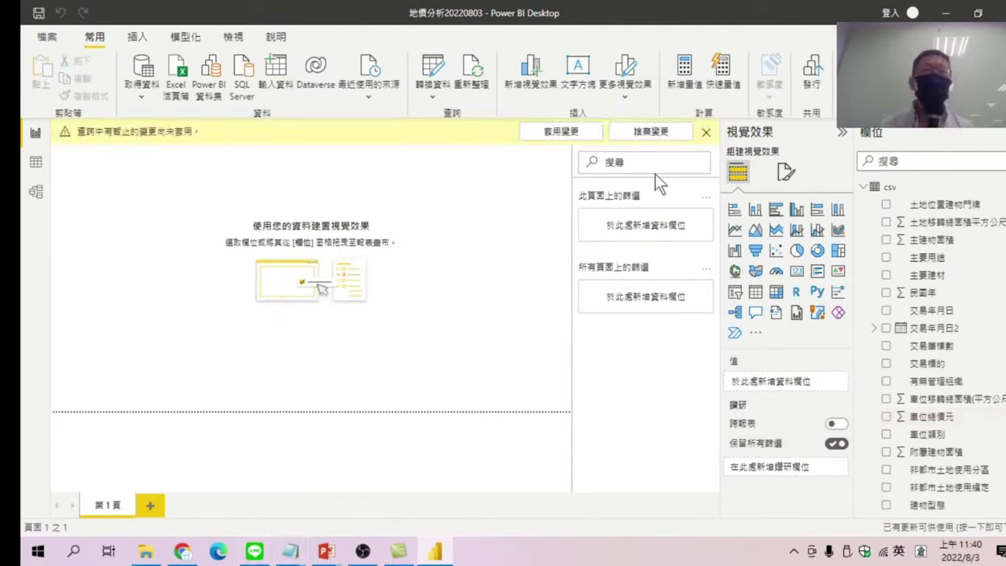
- Close the yellow pending query changes banner and scroll down the csv fields list
{"action": "left_click", "coordinate": [704, 132]}
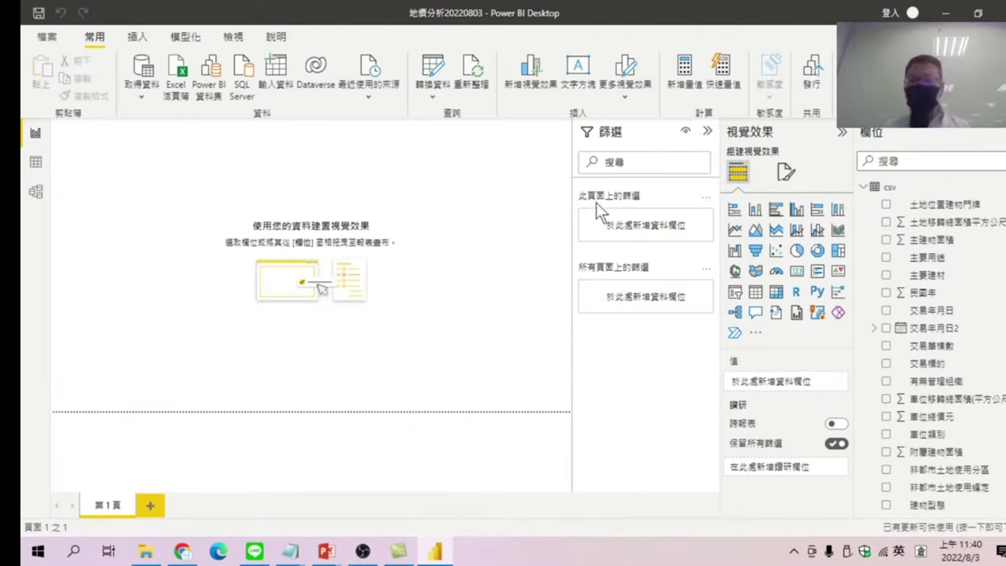
{"action": "scroll", "coordinate": [958, 383], "scroll_direction": "down", "scroll_amount": 3}
{"action": "scroll", "coordinate": [957, 383], "scroll_direction": "down", "scroll_amount": 4}
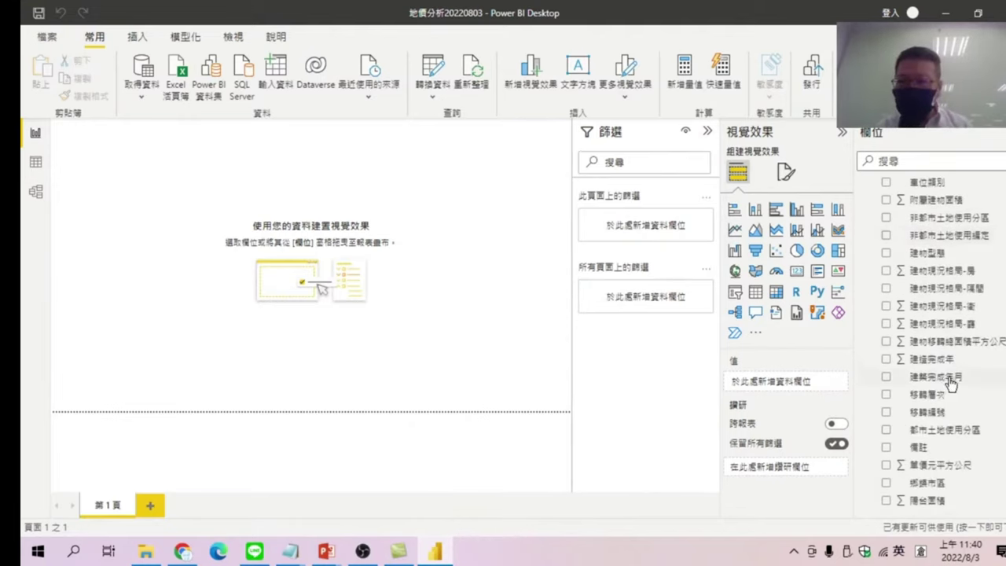
{"action": "scroll", "coordinate": [943, 389], "scroll_direction": "down", "scroll_amount": 2}
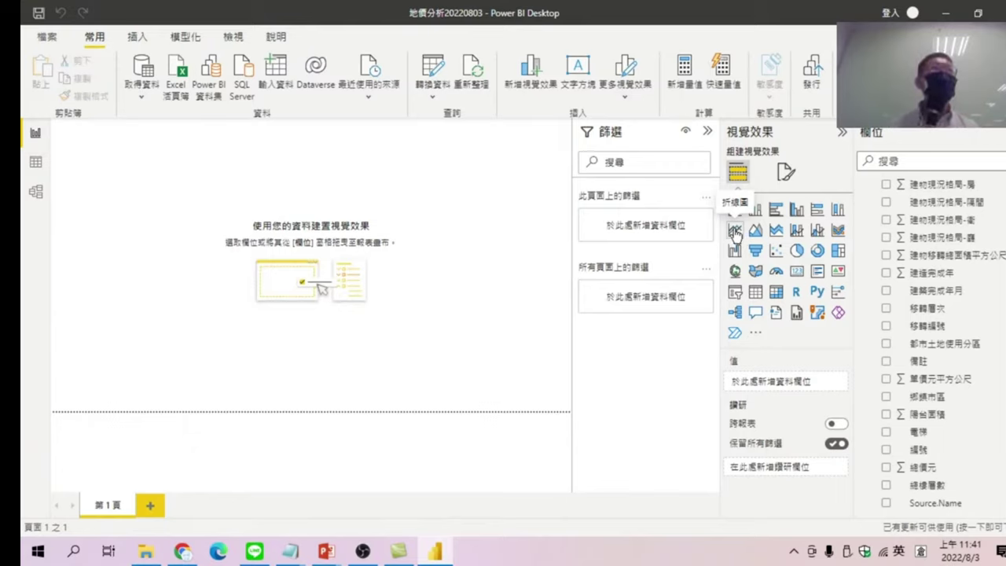
- Add a blank line chart visual and stretch it across much of the report canvas
{"action": "left_click", "coordinate": [734, 231]}
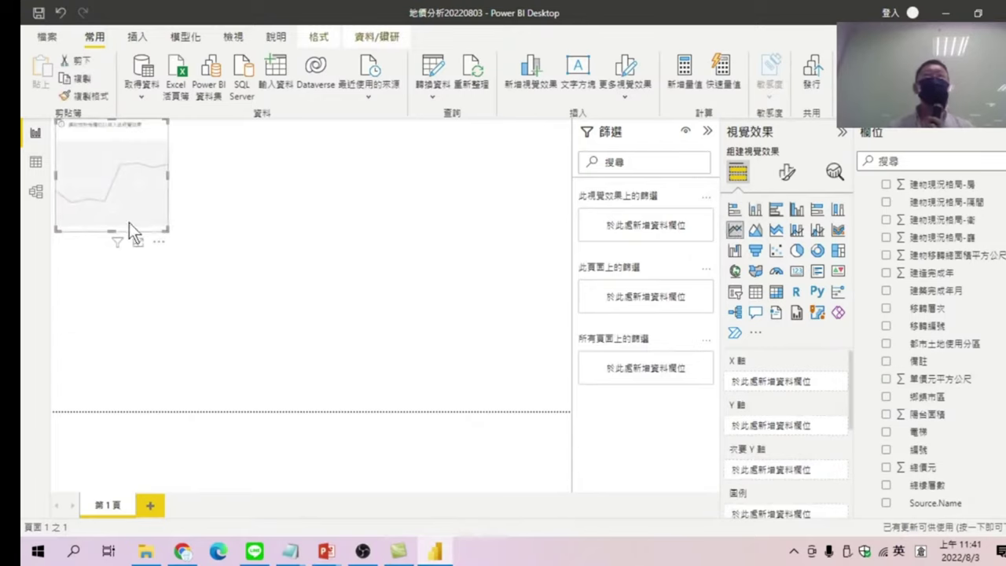
{"action": "mouse_move", "coordinate": [163, 227]}
{"action": "left_mouse_down"}
{"action": "mouse_move", "coordinate": [414, 417]}
{"action": "mouse_move", "coordinate": [450, 410]}
{"action": "left_mouse_up"}
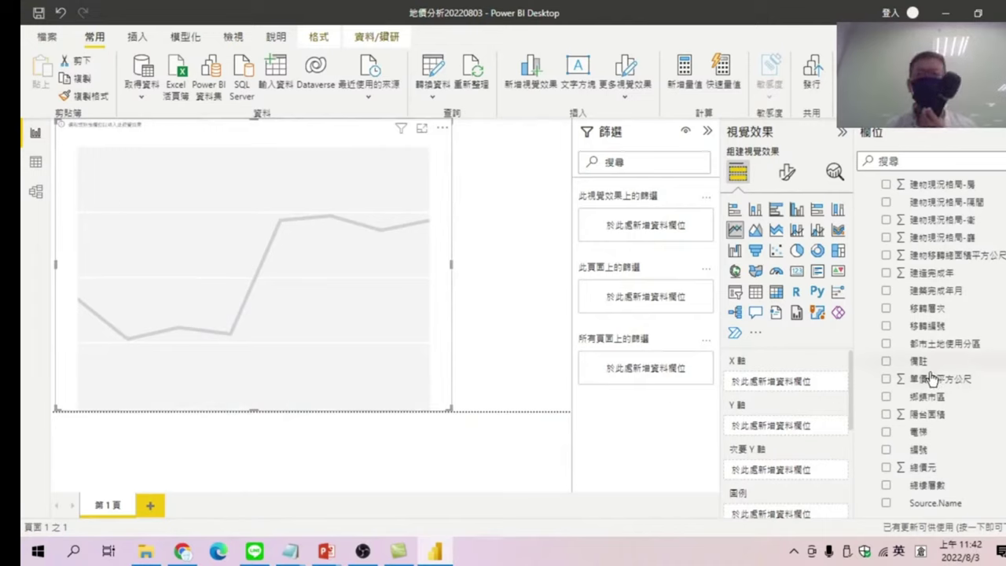
{"action": "scroll", "coordinate": [928, 407], "scroll_direction": "up", "scroll_amount": 3}
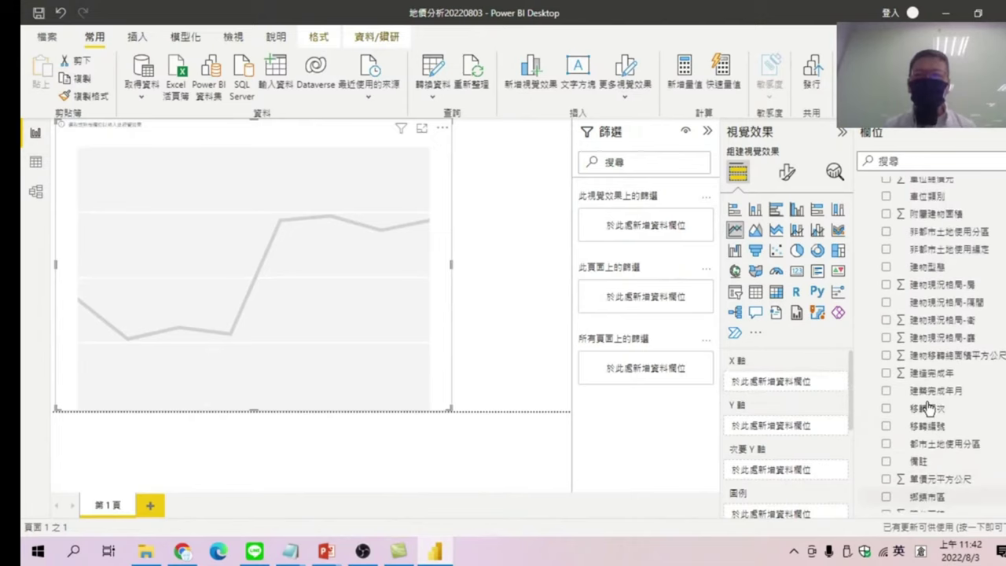
{"action": "scroll", "coordinate": [929, 407], "scroll_direction": "up", "scroll_amount": 4}
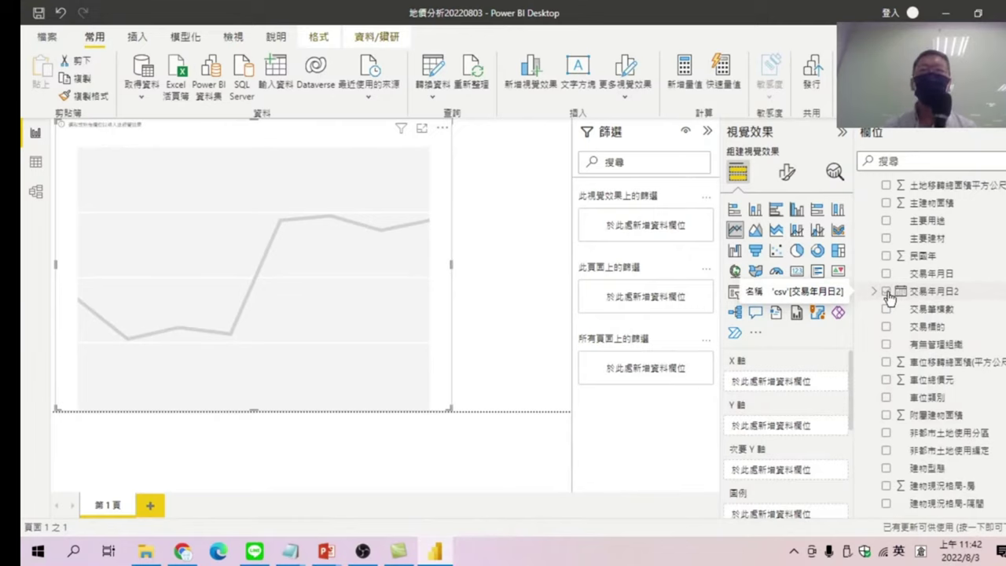
- Try plotting 單價元平方公尺 against 交易年月日2, which leaves the line chart empty
{"action": "left_click", "coordinate": [886, 292]}
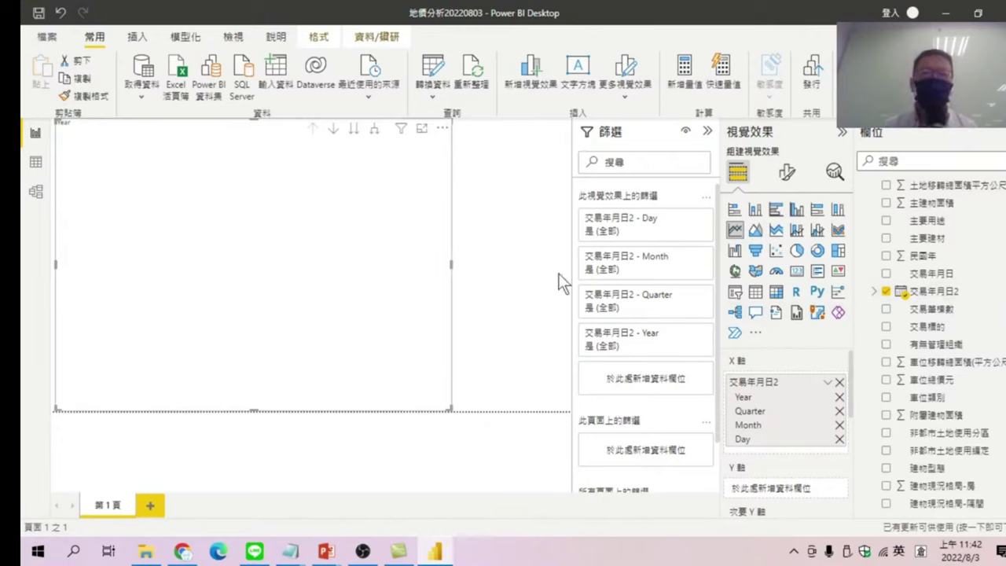
{"action": "scroll", "coordinate": [933, 409], "scroll_direction": "down", "scroll_amount": 5}
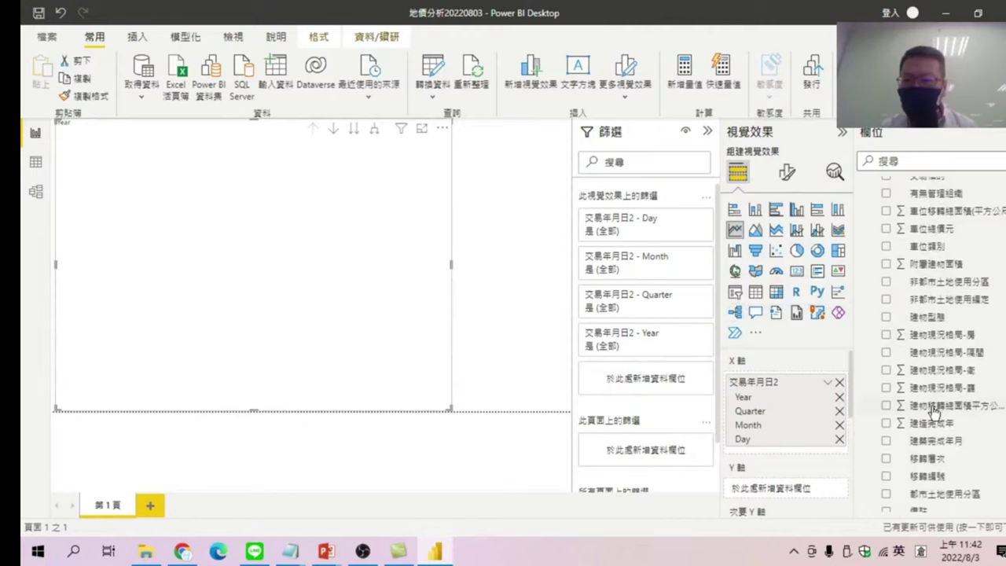
{"action": "scroll", "coordinate": [934, 410], "scroll_direction": "down", "scroll_amount": 2}
{"action": "scroll", "coordinate": [930, 408], "scroll_direction": "down", "scroll_amount": 2}
{"action": "scroll", "coordinate": [927, 401], "scroll_direction": "down", "scroll_amount": 2}
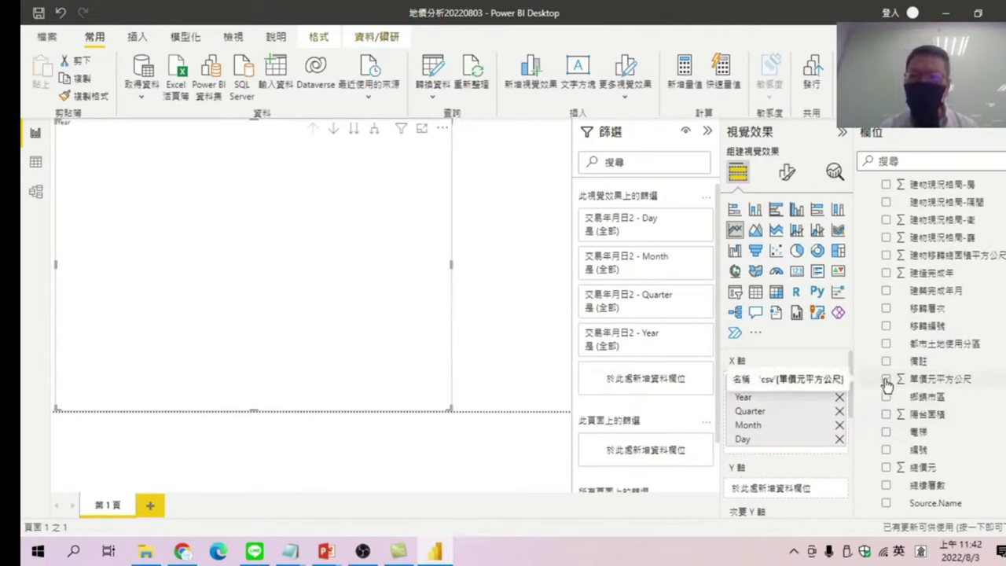
{"action": "left_click", "coordinate": [885, 380]}
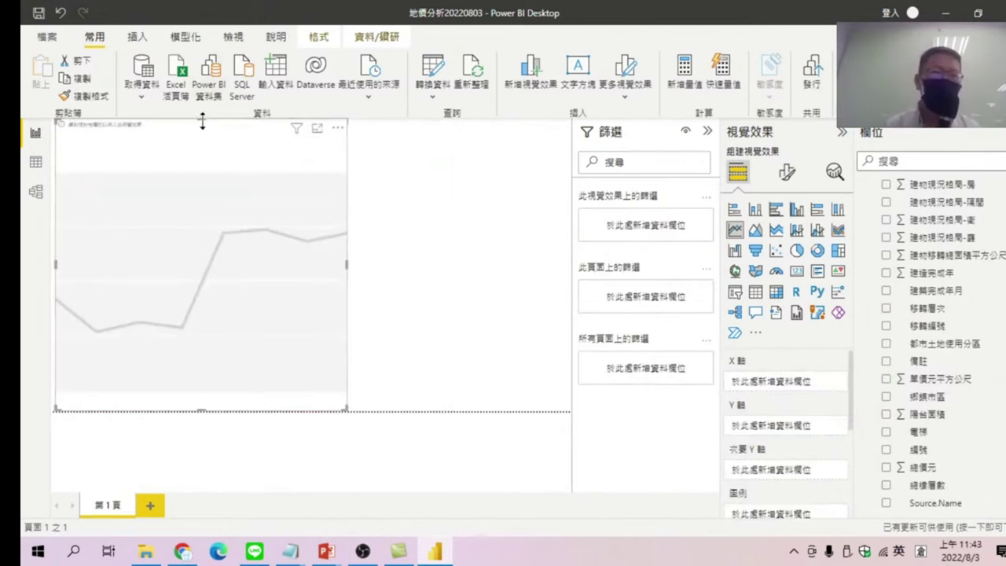
- Shorten the chart from the top, then plot 單價元平方公尺 by Year of 交易年月日2
{"action": "left_click_drag", "start_coordinate": [201, 124], "coordinate": [202, 162]}
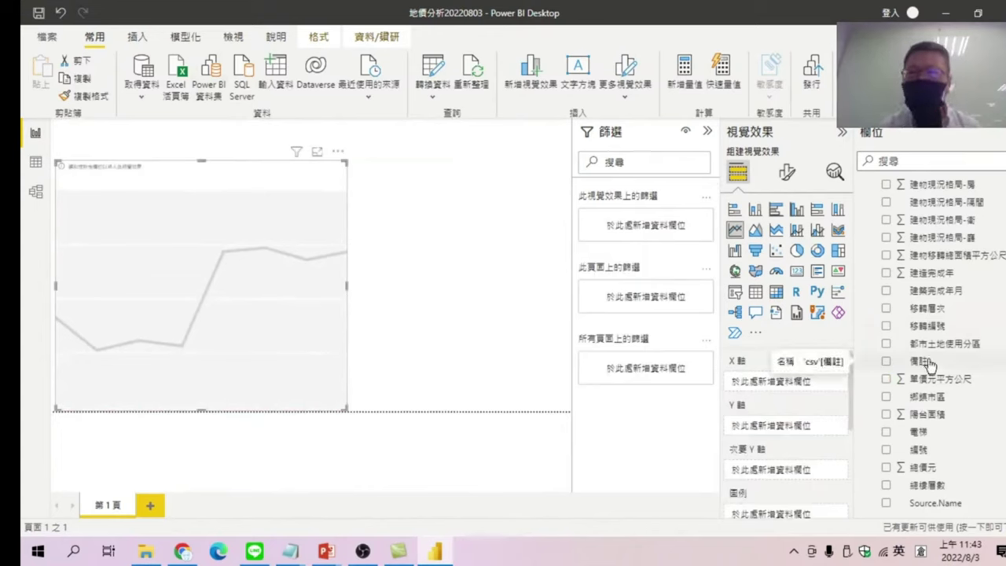
{"action": "scroll", "coordinate": [928, 363], "scroll_direction": "up", "scroll_amount": 3}
{"action": "scroll", "coordinate": [929, 363], "scroll_direction": "up", "scroll_amount": 3}
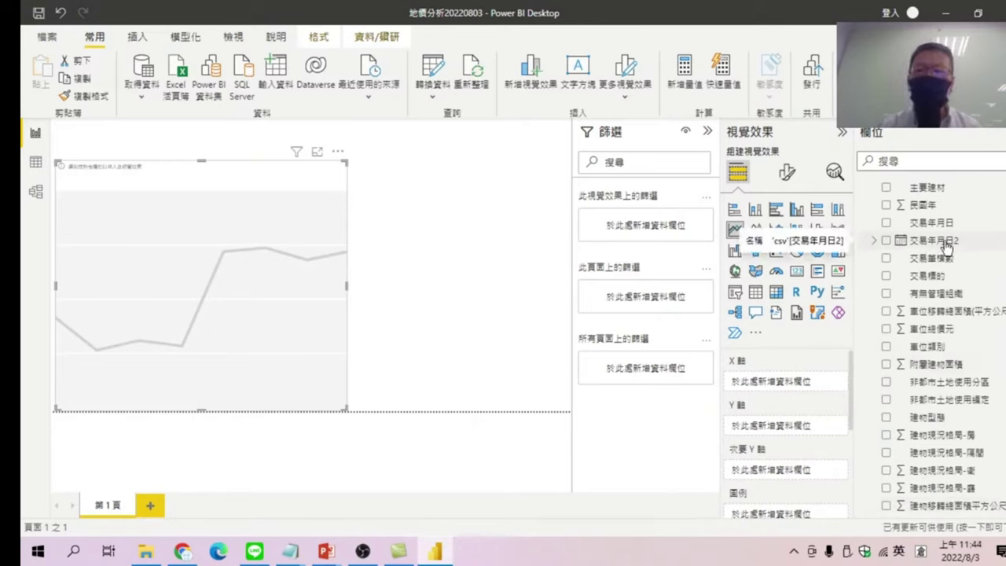
{"action": "left_click", "coordinate": [886, 242]}
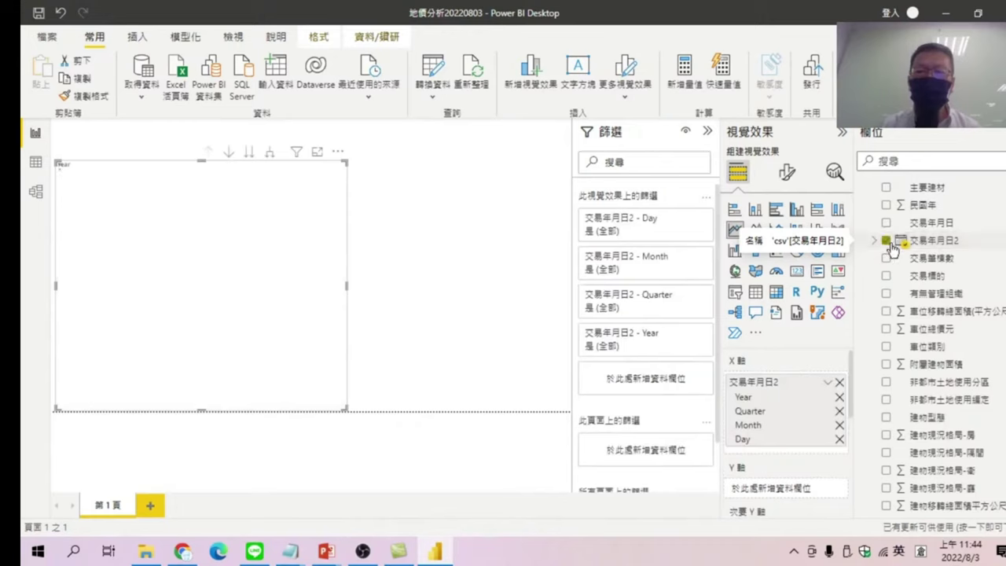
{"action": "scroll", "coordinate": [919, 314], "scroll_direction": "down", "scroll_amount": 2}
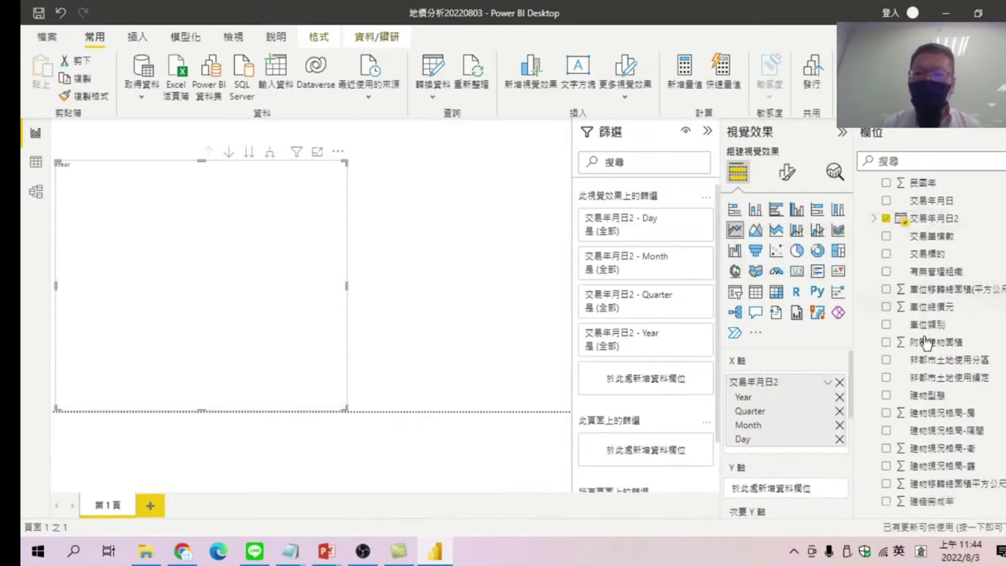
{"action": "scroll", "coordinate": [920, 361], "scroll_direction": "down", "scroll_amount": 3}
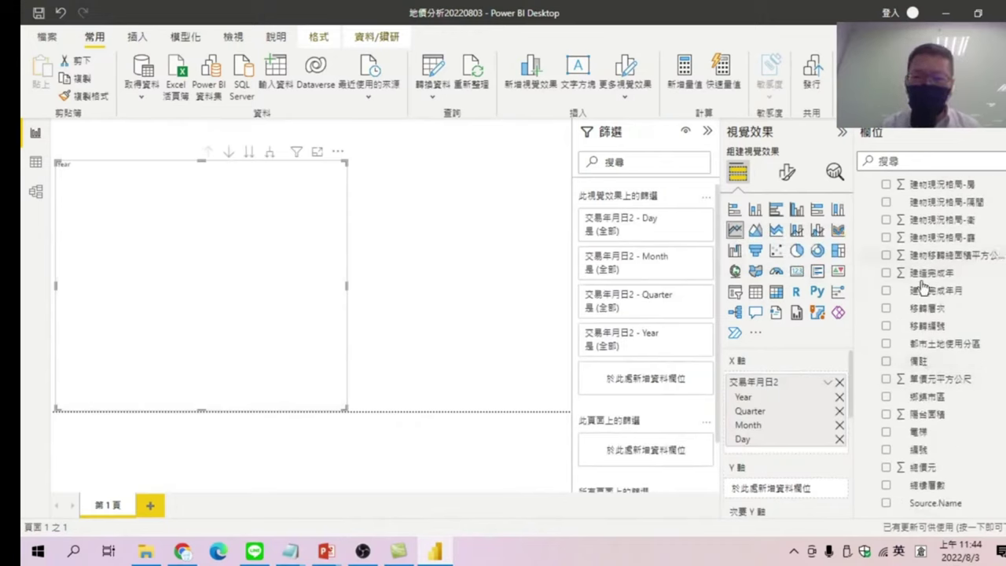
{"action": "left_click", "coordinate": [886, 379]}
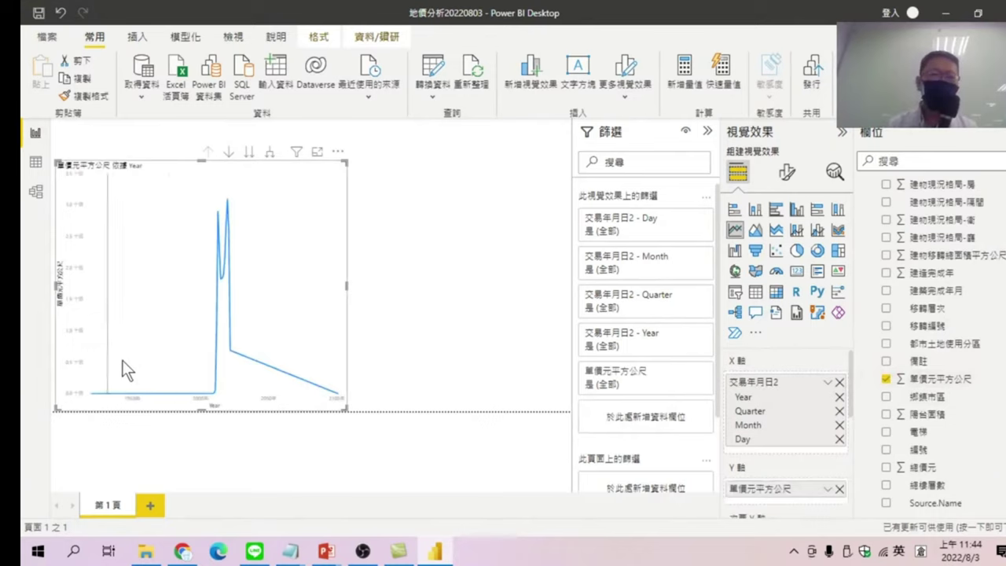